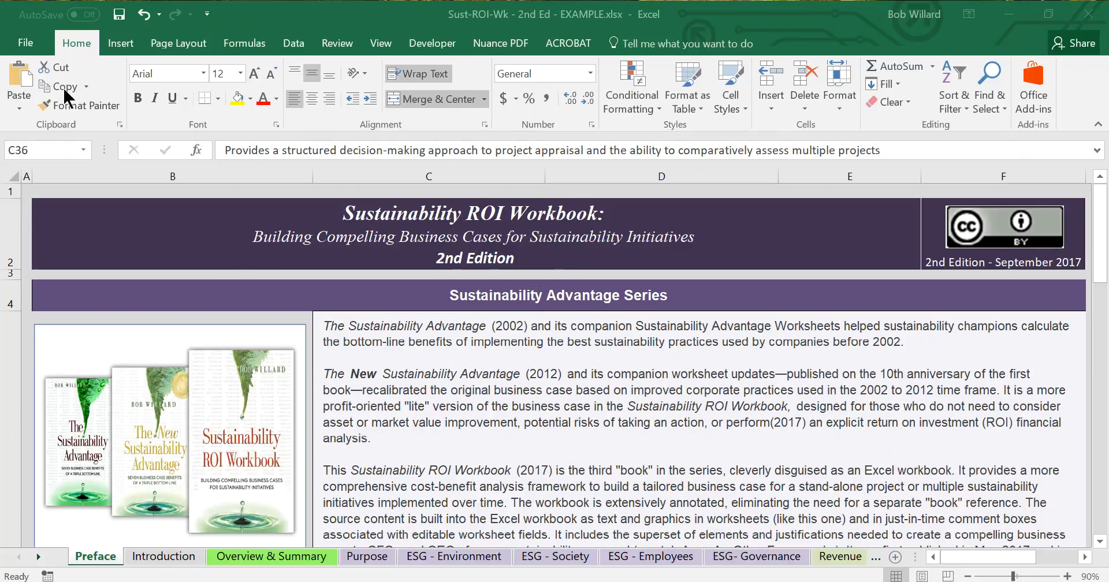
Step: Collapse the ribbon so that only the tab names show and more worksheet rows fit on screen
click(74, 49)
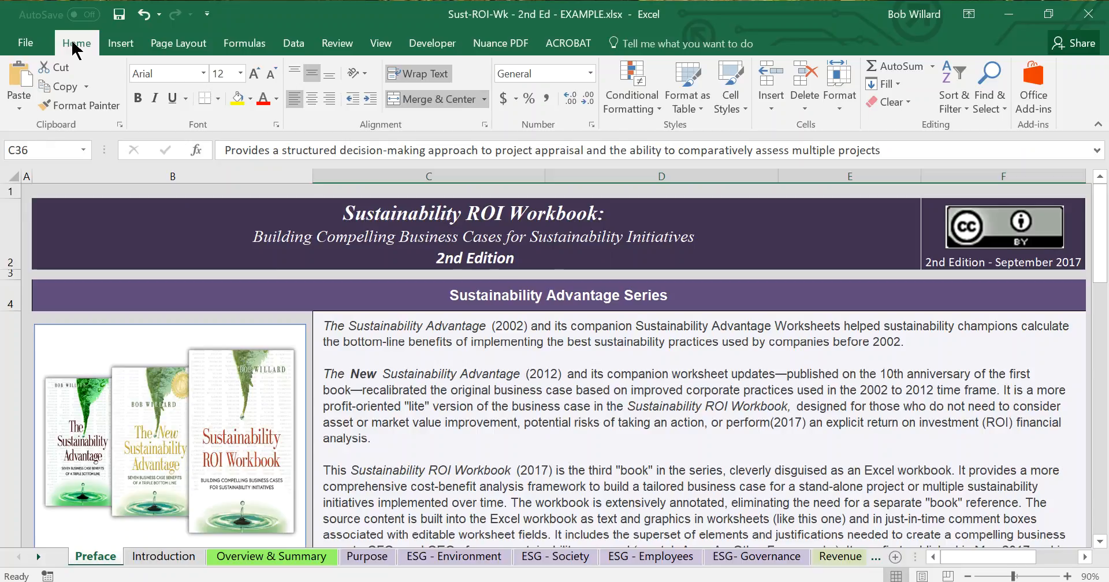
double_click(74, 44)
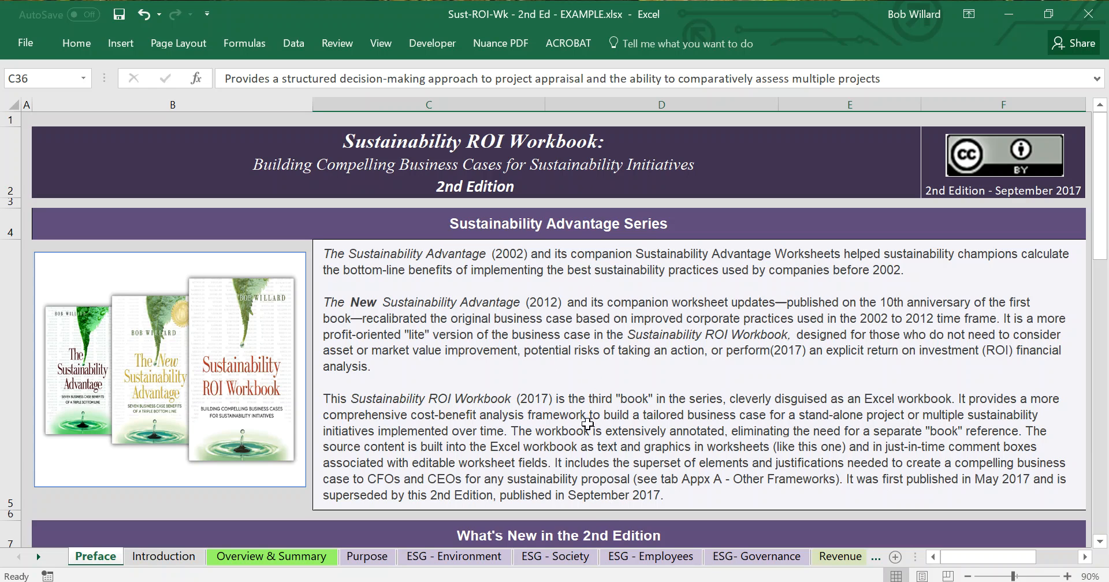
Step: Examine the Table of Contents on the Preface worksheet, from the Preface entry through Appx E - <IR> Bridge
drag(1103, 201, 1105, 298)
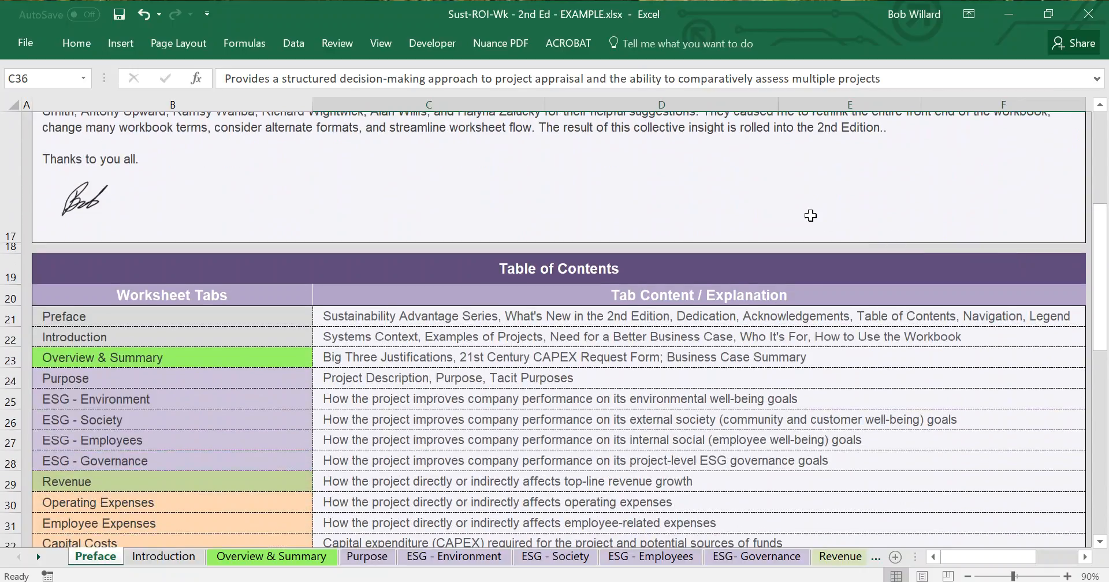
scroll(811, 215, down, 3)
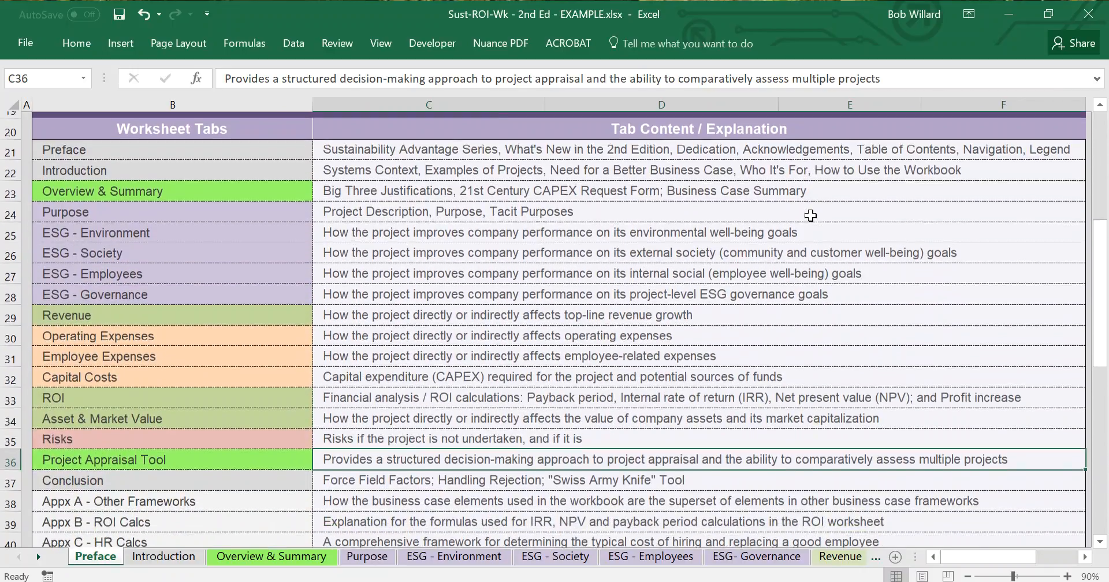
scroll(811, 216, down, 1)
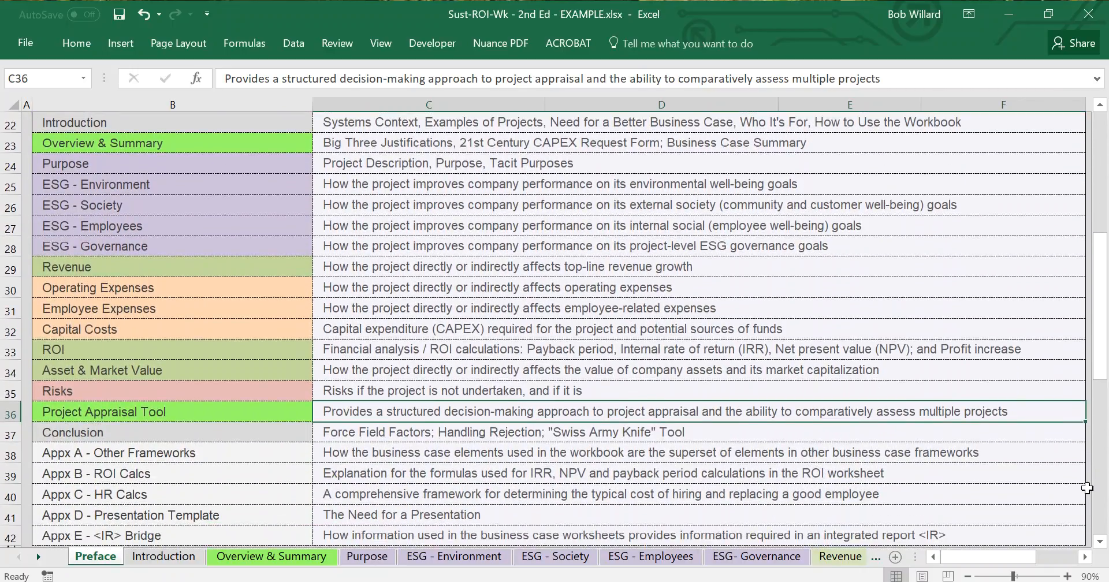
click(1099, 539)
click(1099, 539)
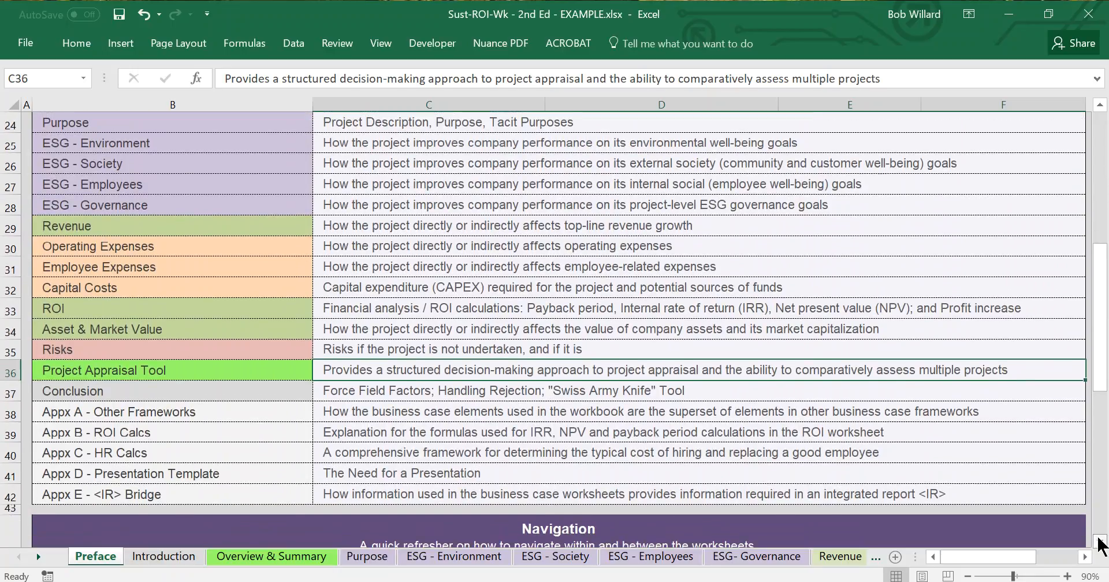
click(1099, 540)
click(1100, 539)
click(1099, 540)
click(1099, 539)
click(1099, 540)
click(1099, 540)
click(1099, 539)
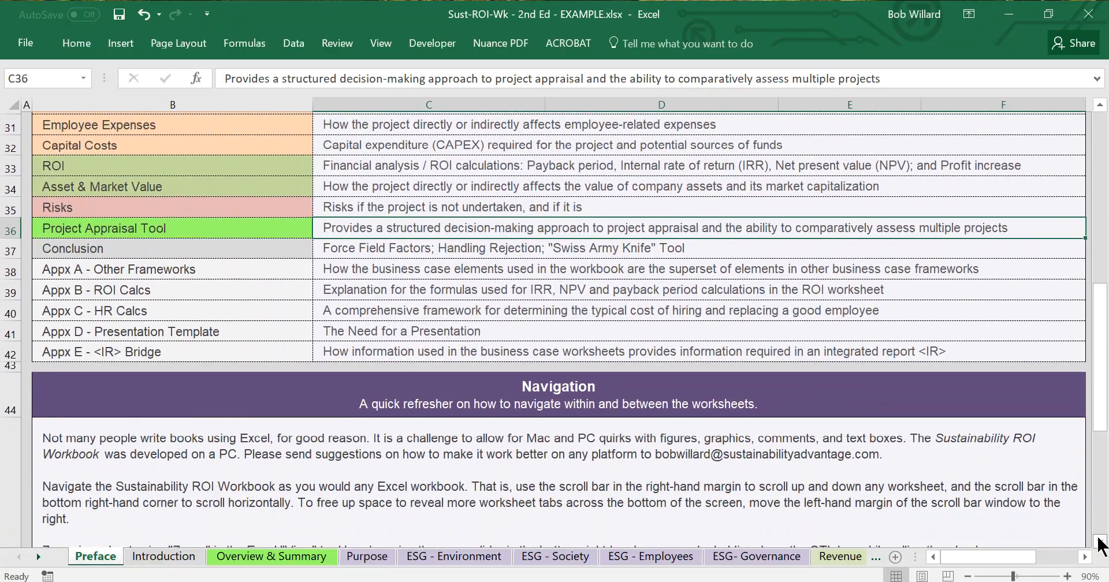
Step: Read the Navigation and Legend sections of the Preface worksheet, down to the footnotes at its end
click(1099, 540)
click(1099, 540)
click(1099, 539)
click(1099, 540)
click(1099, 539)
click(1099, 540)
click(1099, 539)
click(1099, 539)
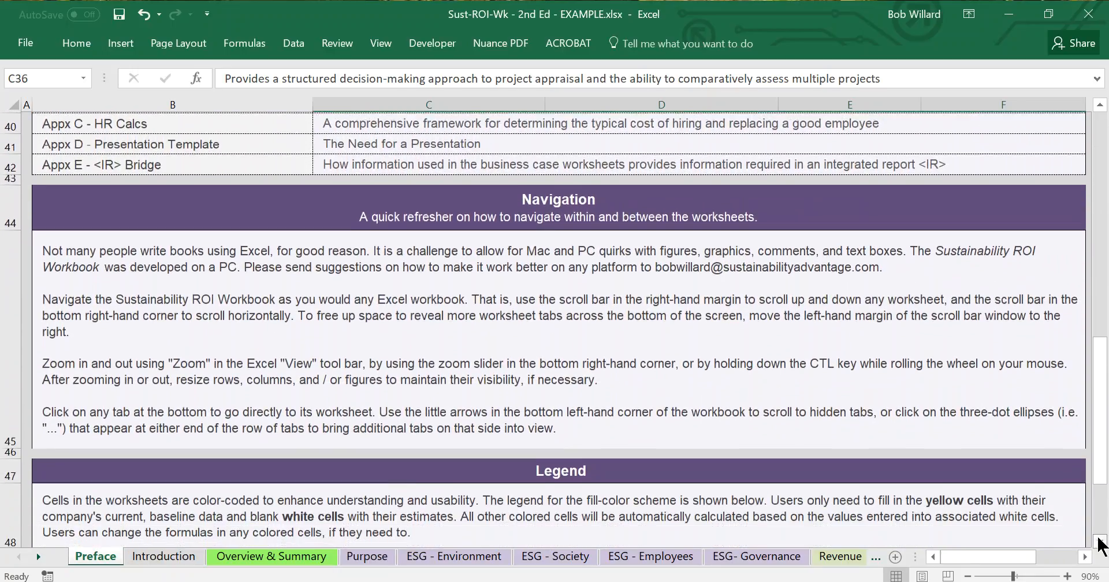
click(1099, 540)
click(1099, 540)
click(1099, 539)
click(1099, 540)
click(1100, 539)
click(1099, 539)
click(1099, 540)
click(1099, 540)
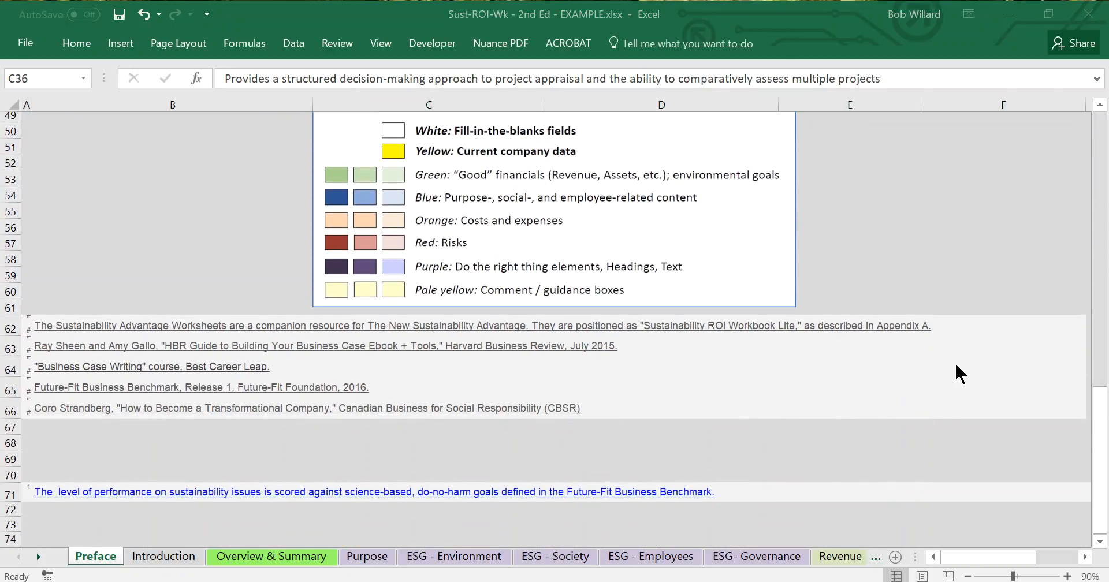
Step: Return to the Navigation section and narrow the worksheet tab area to lengthen the horizontal scroll bar
drag(1100, 421, 1103, 351)
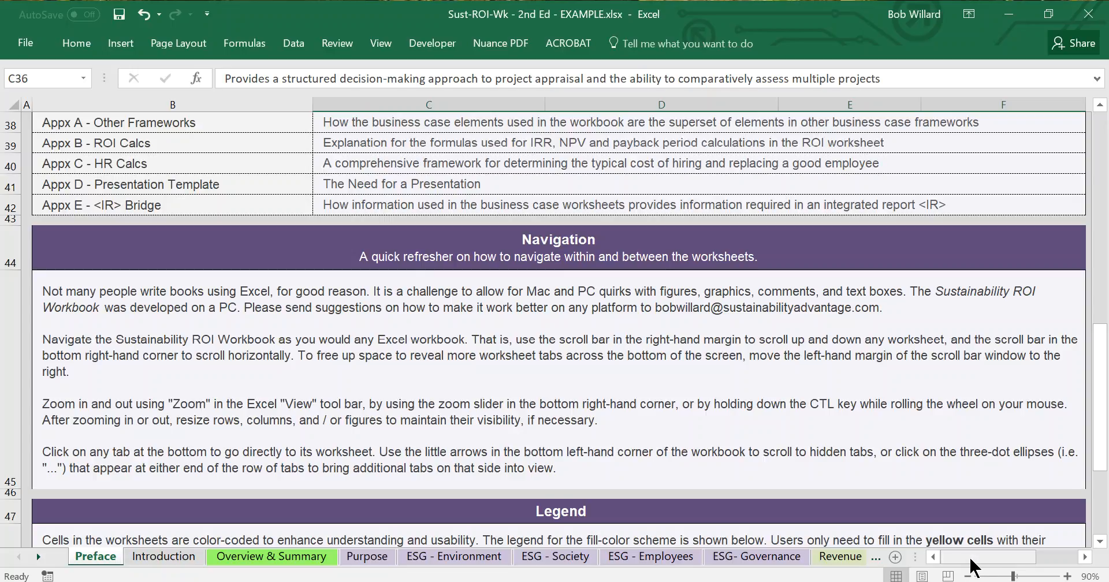
drag(969, 559, 896, 556)
scroll(693, 557, down, 1)
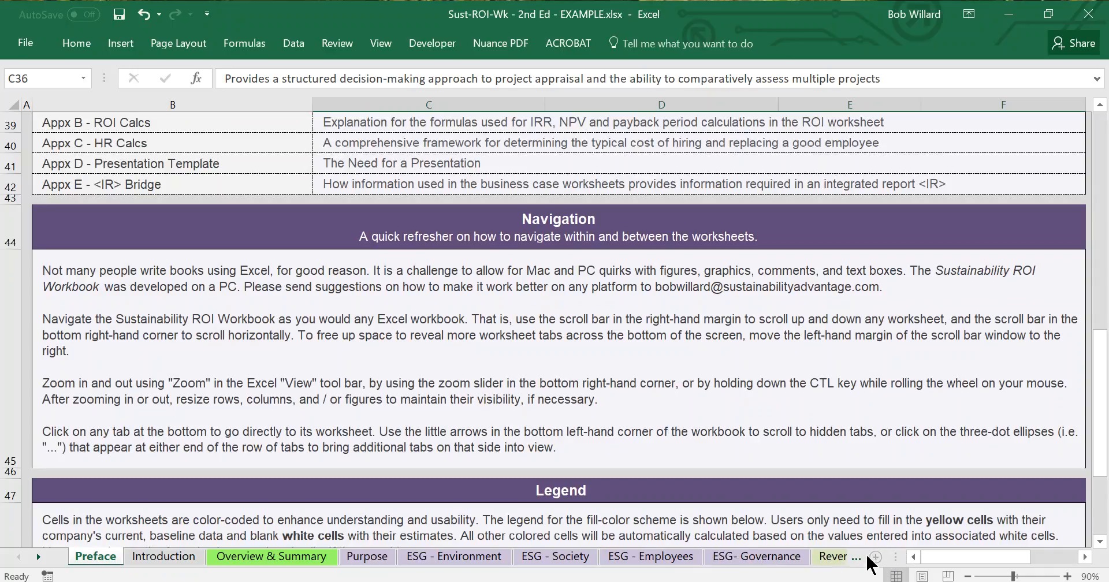
mouse_move(950, 563)
mouse_down()
mouse_move(993, 562)
mouse_move(942, 568)
mouse_up()
Step: Zoom the Preface worksheet out to 60% and back in to 100%, with column B back in view
click(968, 577)
click(969, 577)
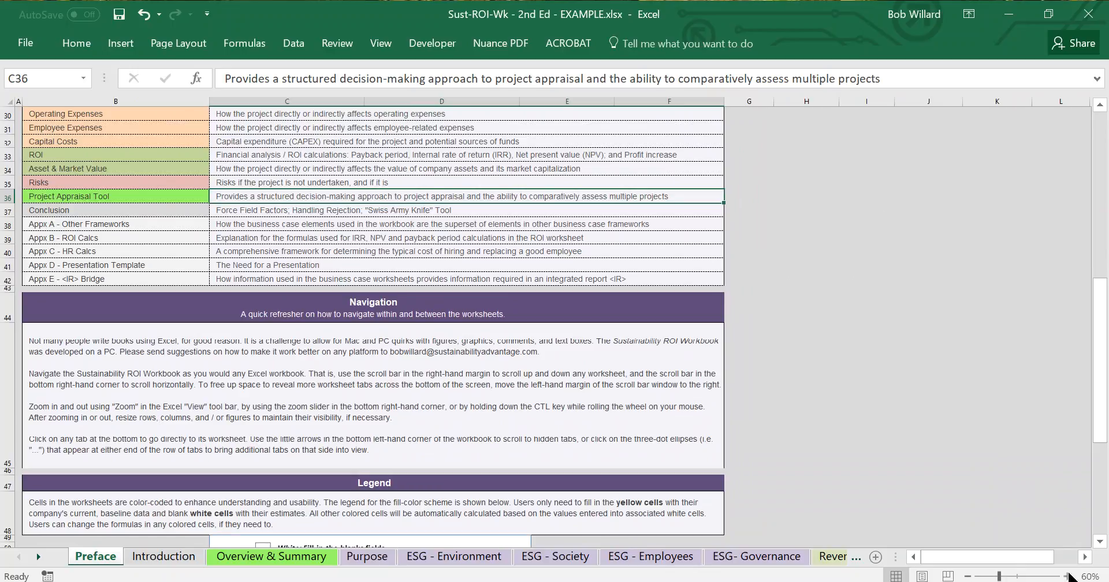
click(1066, 577)
click(1067, 577)
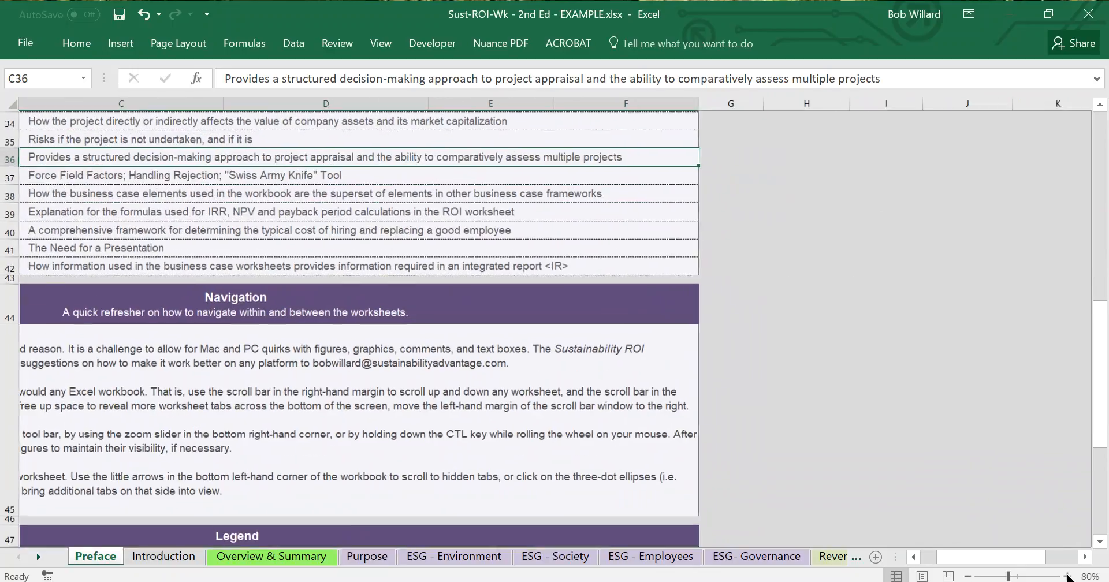
click(1067, 577)
click(1067, 577)
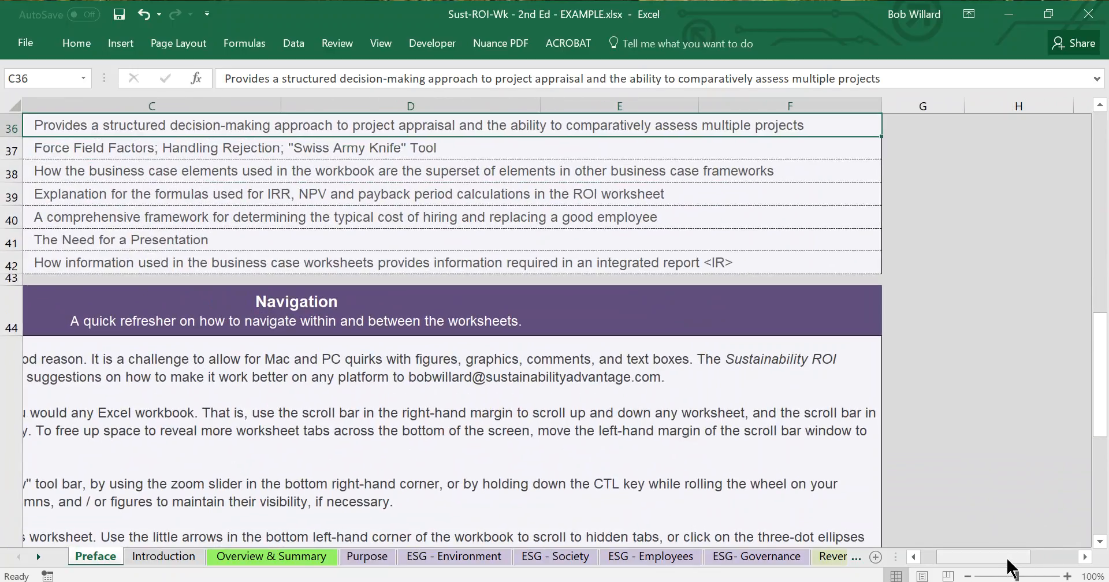
drag(991, 558, 965, 558)
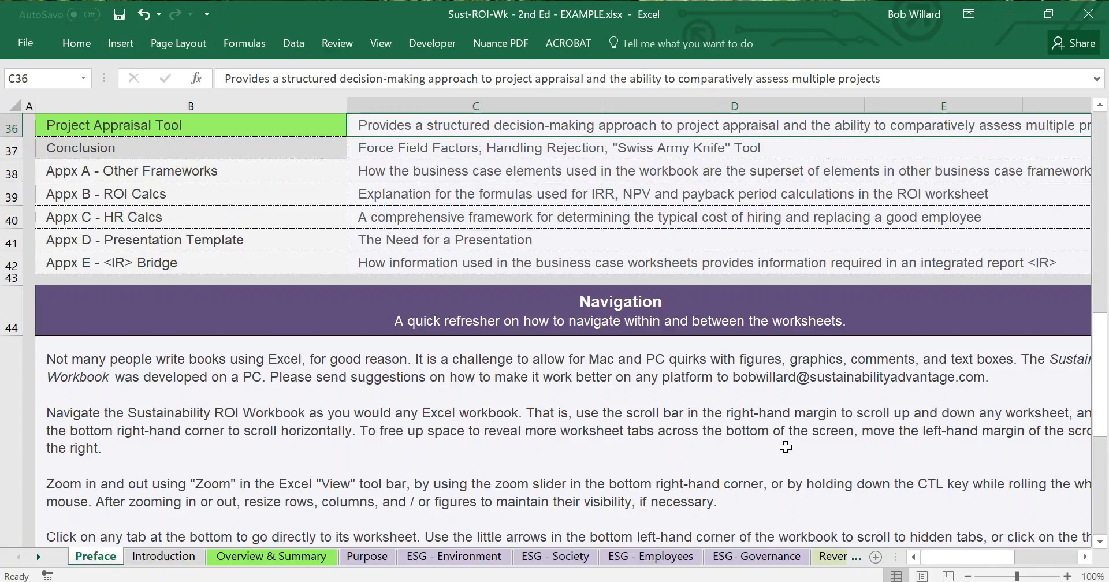
Step: Set the Preface worksheet's magnification to the preset 50% in the Zoom dialog
scroll(786, 447, up, 3)
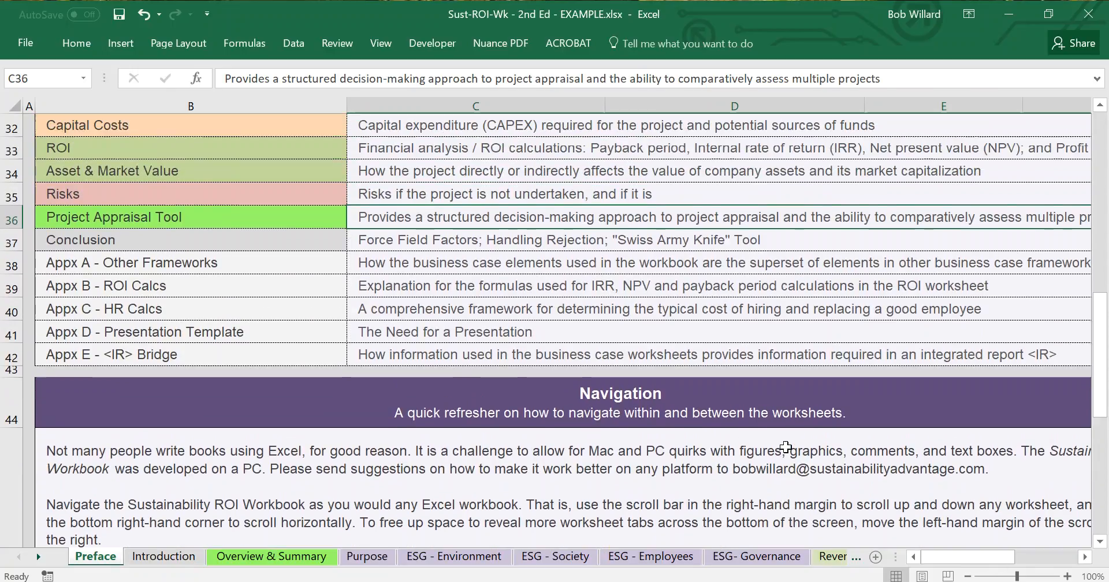
scroll(785, 447, up, 2)
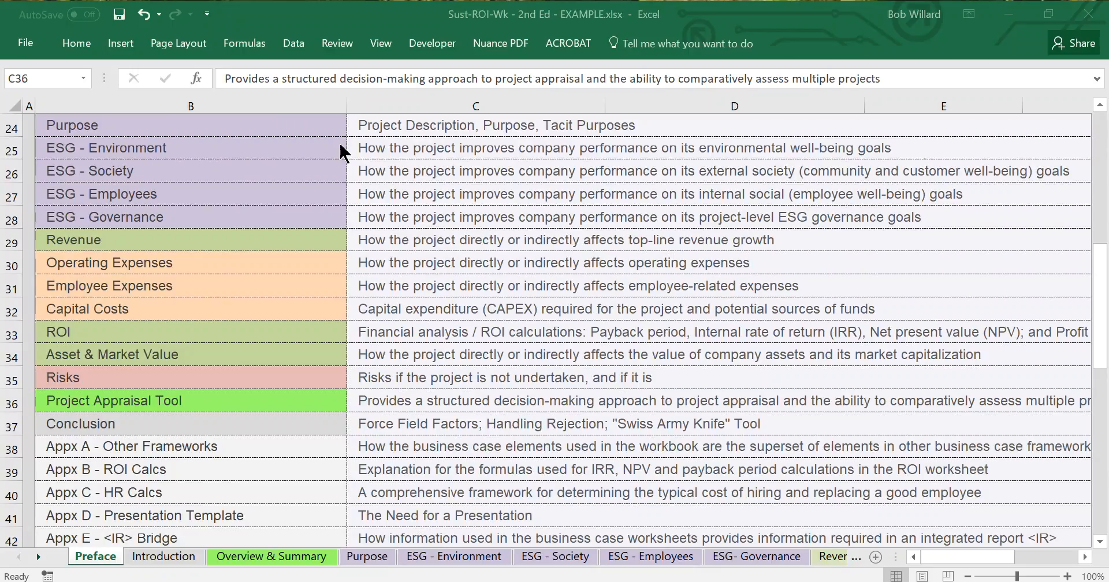
click(379, 45)
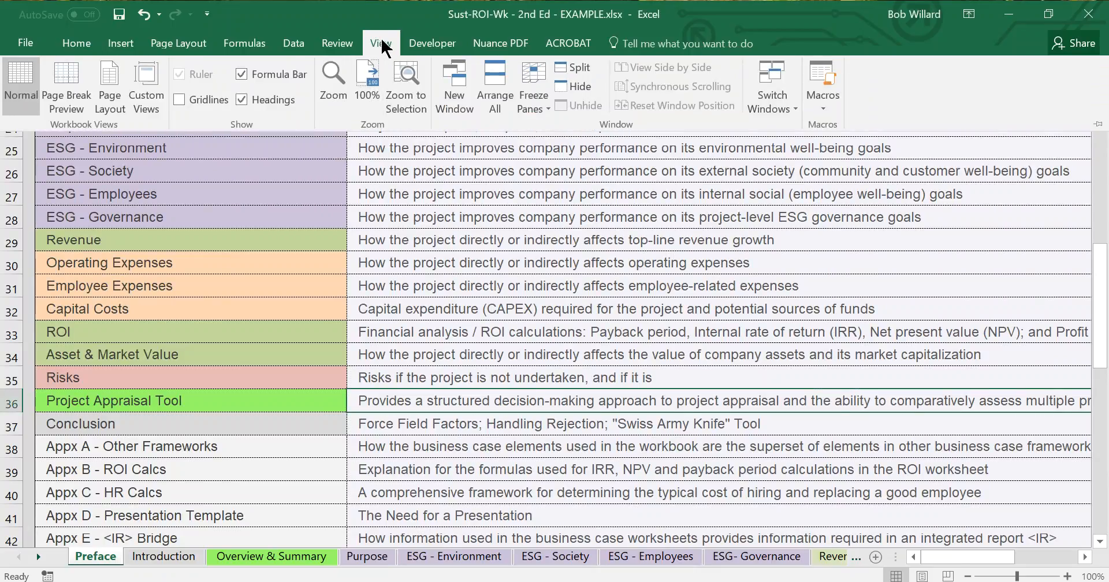
click(330, 78)
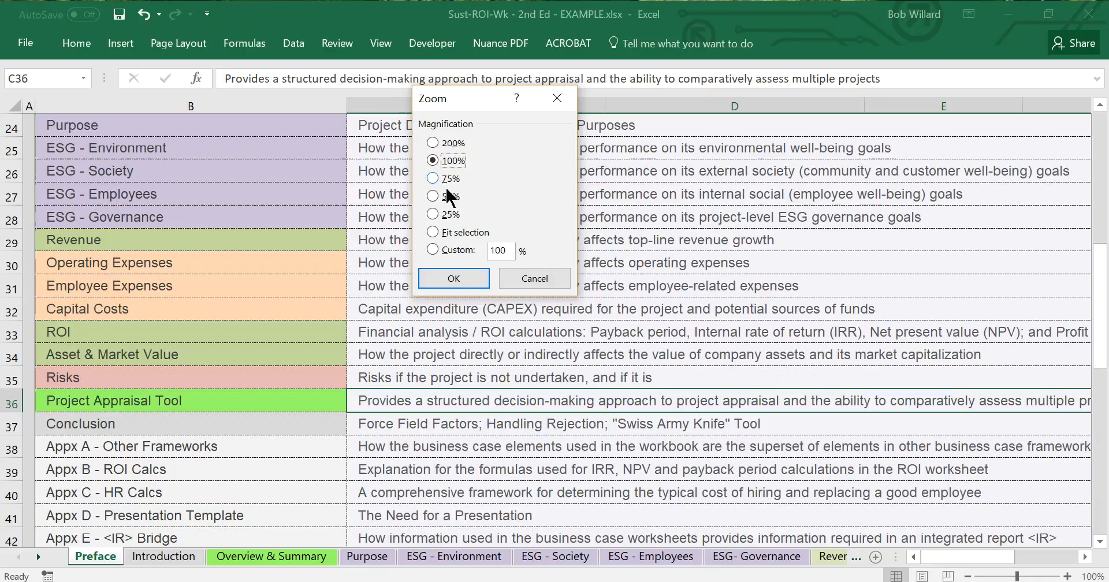
click(429, 196)
click(455, 276)
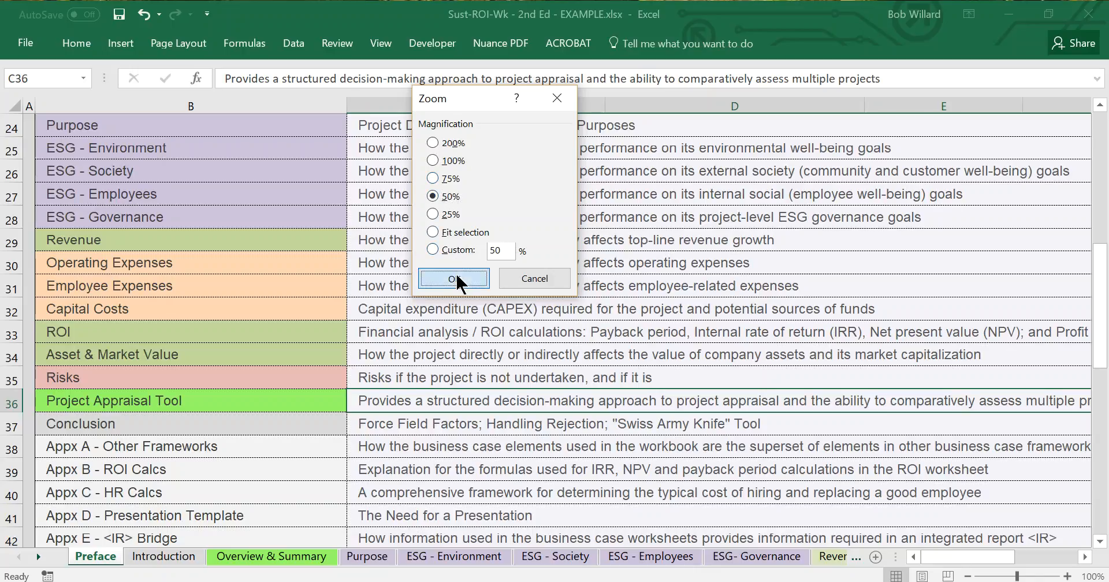
Step: Set a custom magnification of 85% for the Preface worksheet in the Zoom dialog
click(381, 44)
click(339, 88)
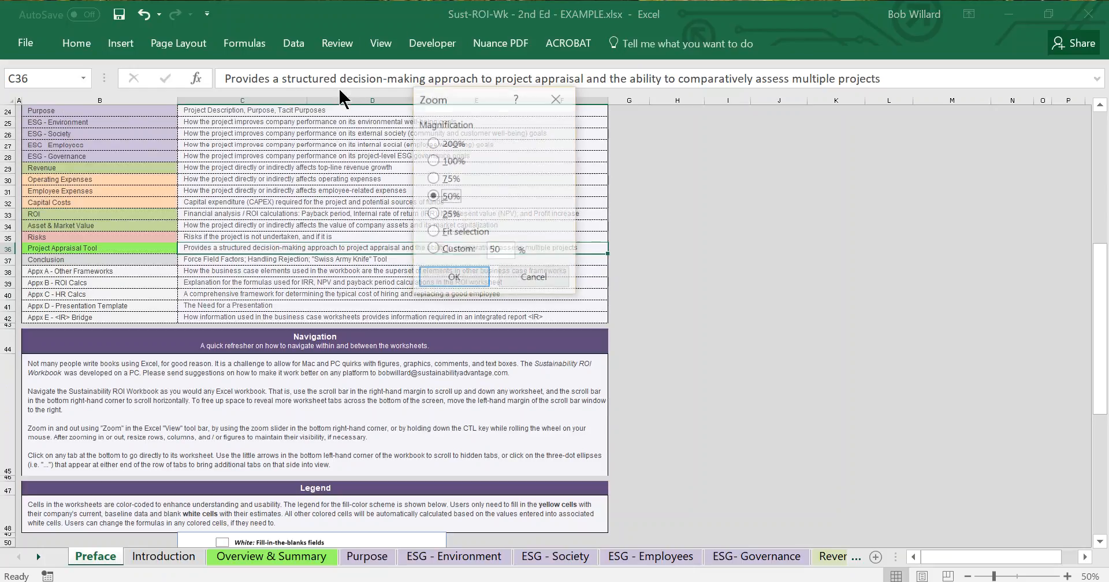
drag(501, 250, 484, 257)
text(8)
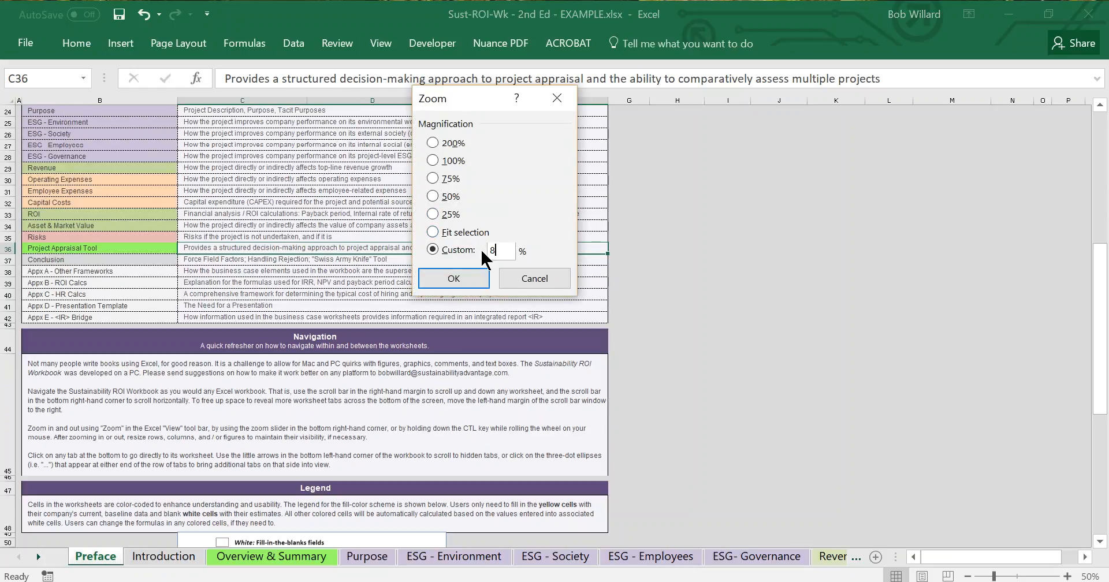
text(5)
click(455, 278)
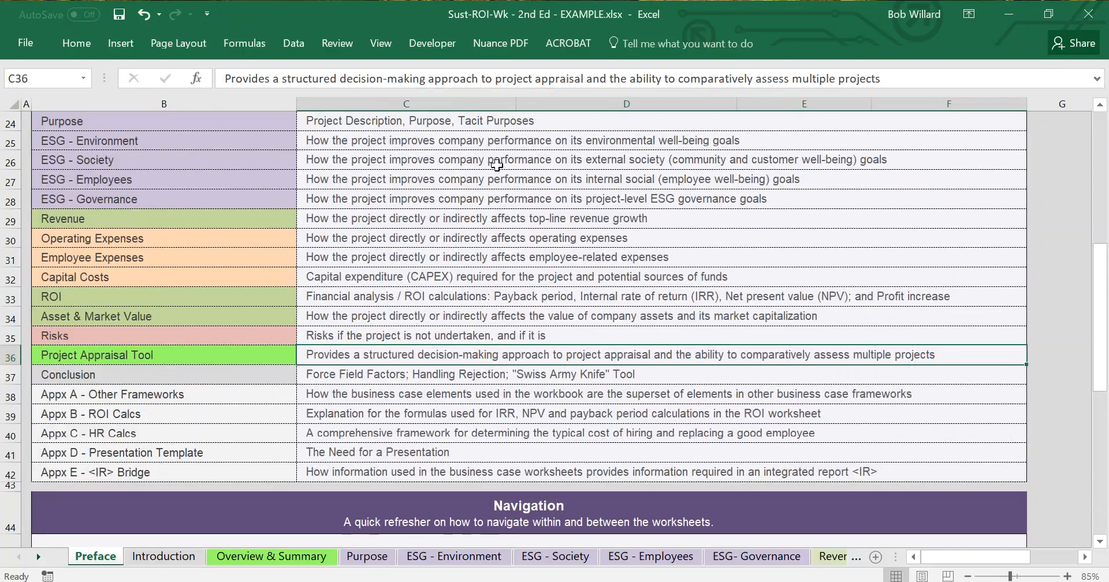
click(379, 43)
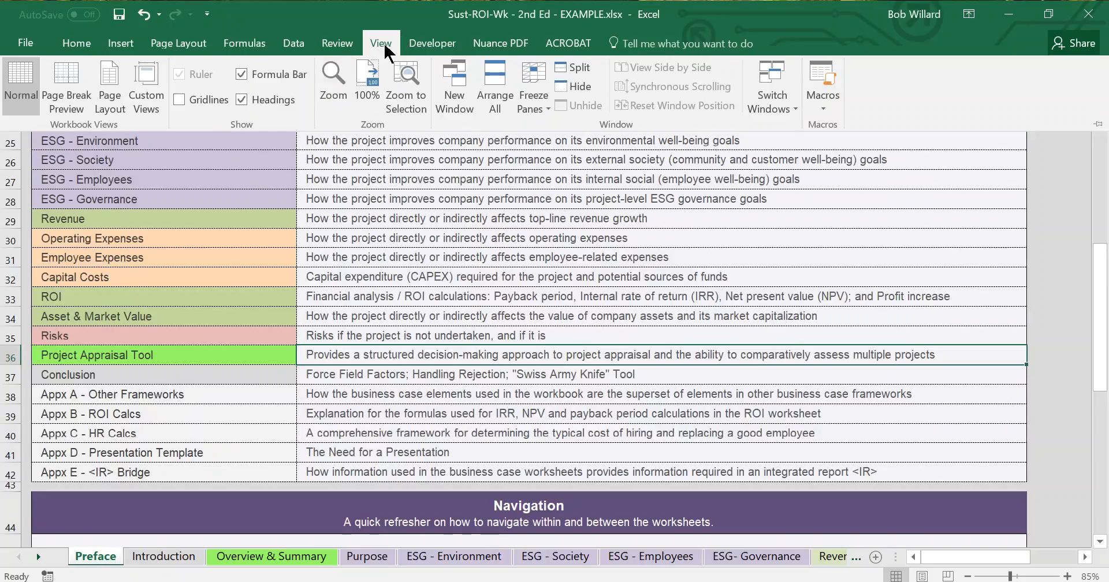
click(416, 162)
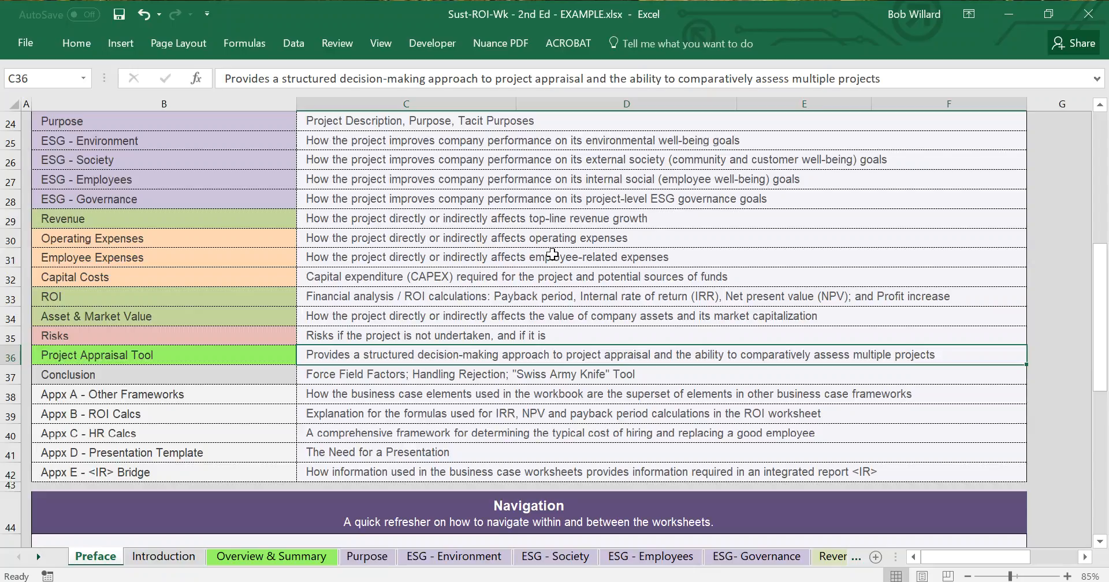
Step: Zoom the Preface worksheet out to 70% and back to 85%, keeping the worksheet names column in view
ctrl+scroll(553, 254, down, 1)
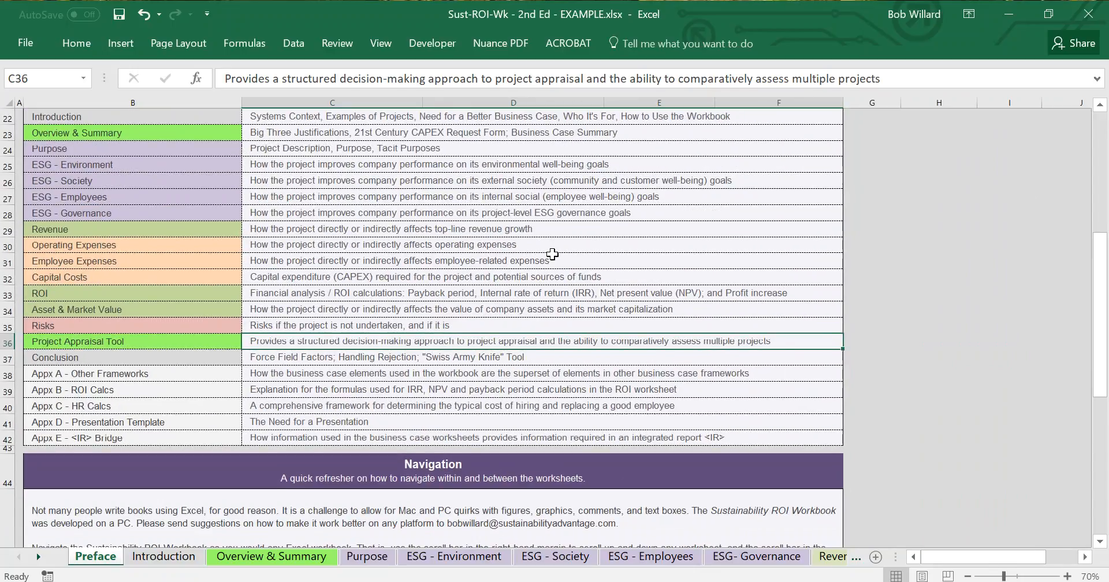
ctrl+scroll(552, 255, up, 1)
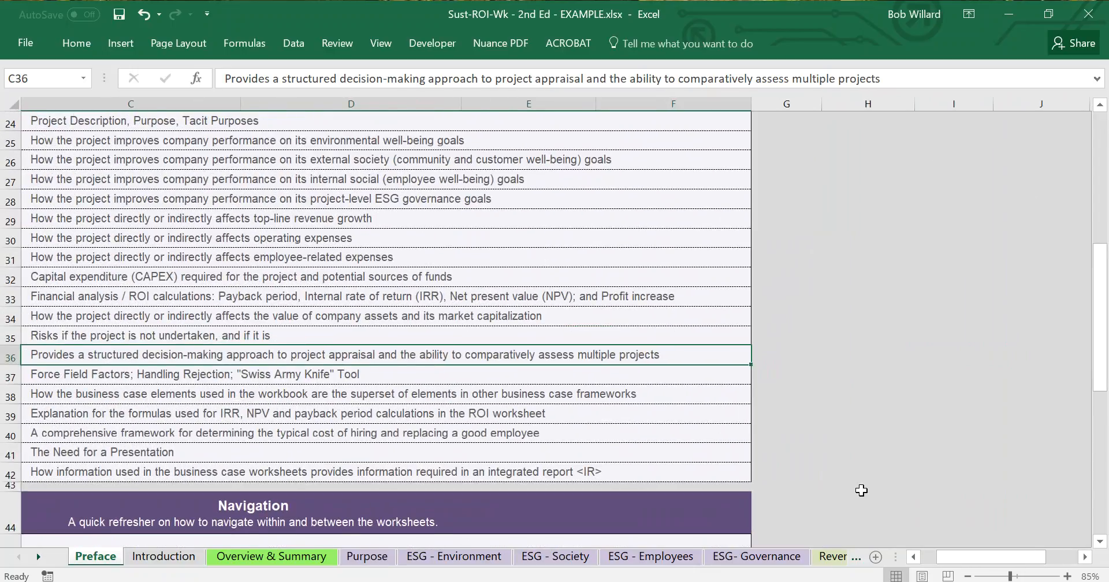
ctrl+scroll(861, 491, down, 1)
drag(964, 559, 930, 564)
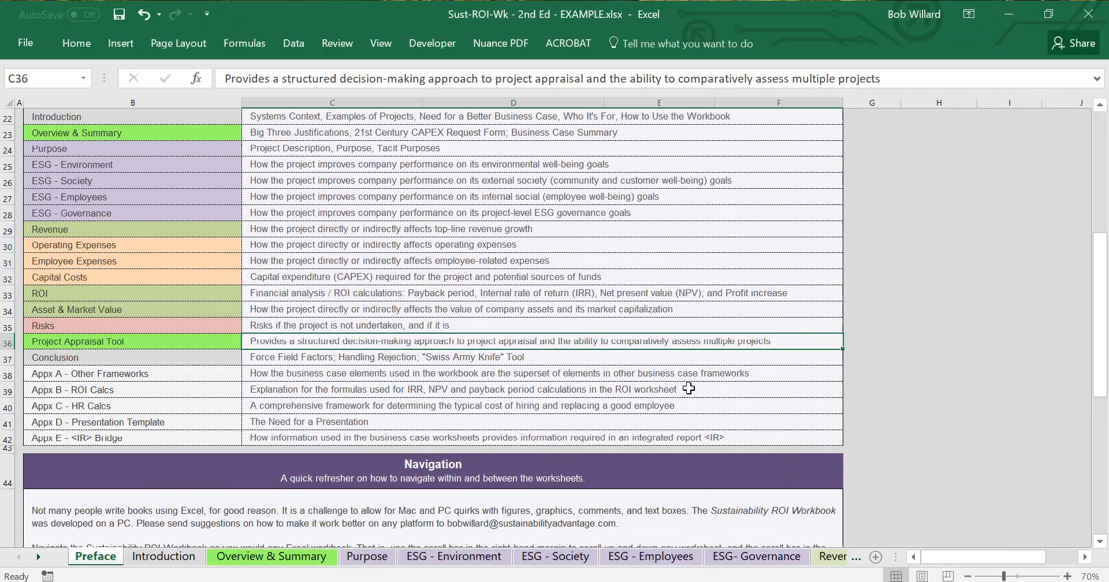
ctrl+scroll(614, 349, up, 1)
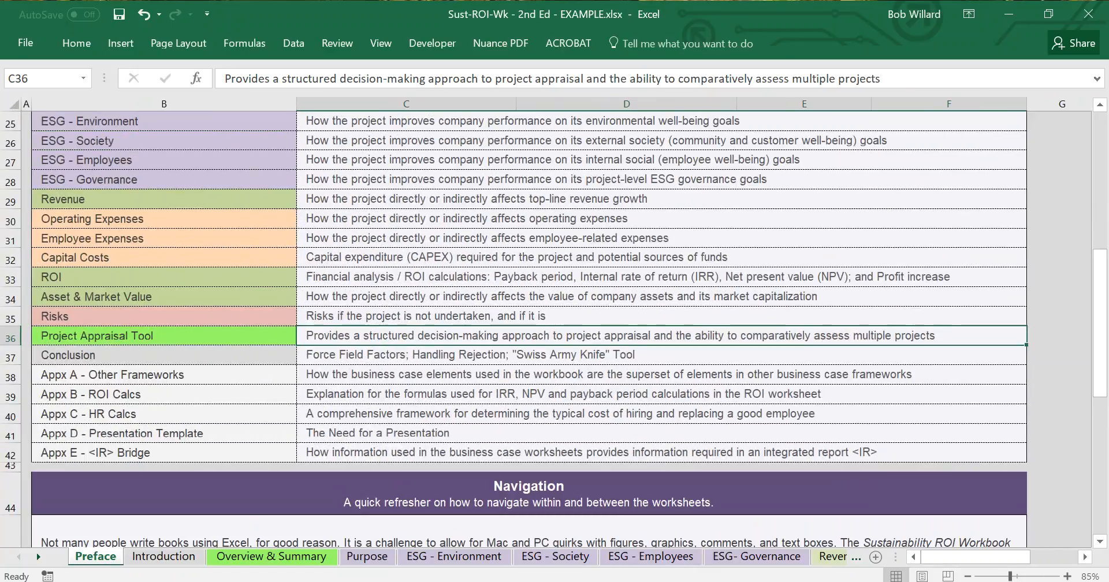
Step: Advance through the hidden worksheets one at a time, past Operating Exp, as far as Appx B - ROI Calcs
scroll(528, 324, up, 2)
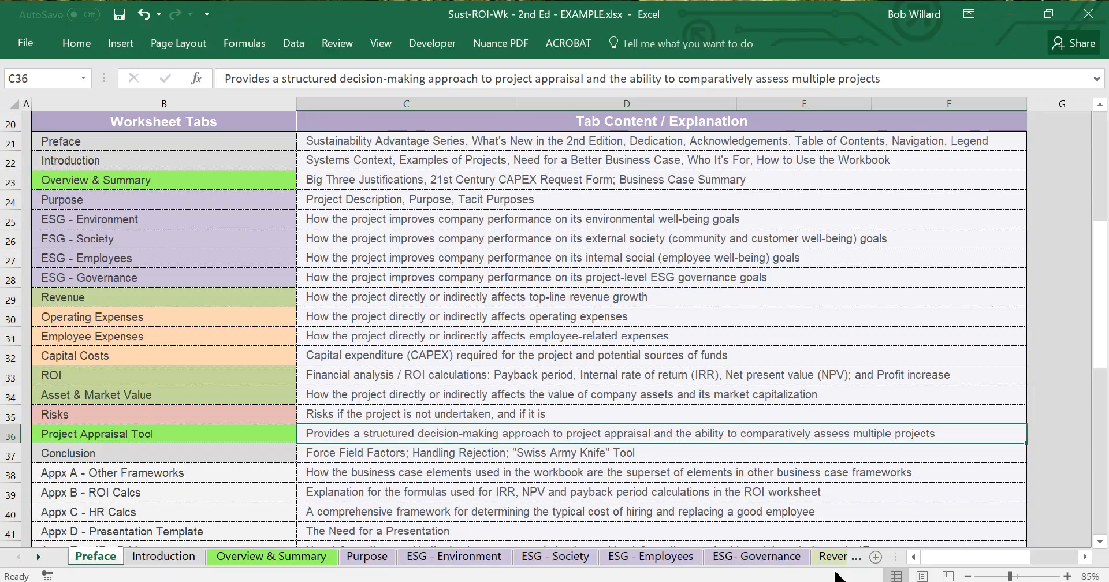
click(853, 558)
click(853, 558)
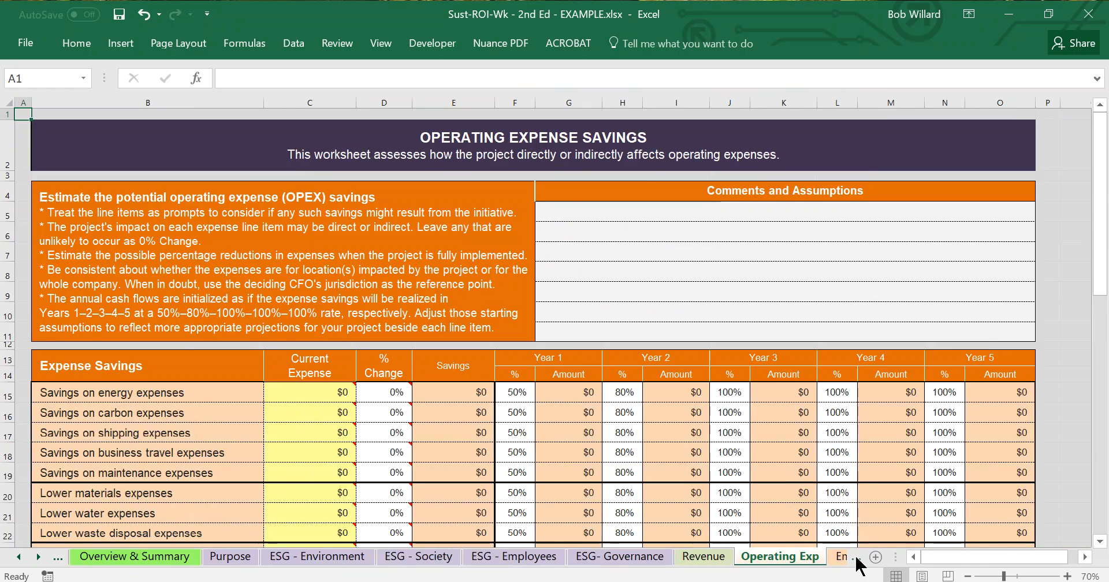
click(855, 558)
click(857, 558)
click(856, 558)
click(856, 558)
click(856, 558)
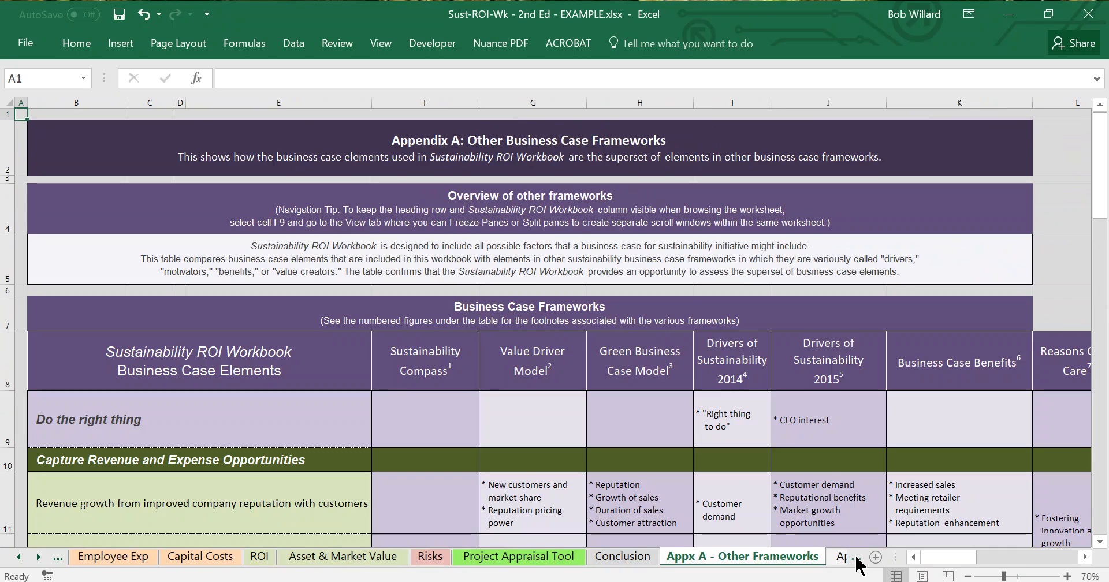
click(856, 558)
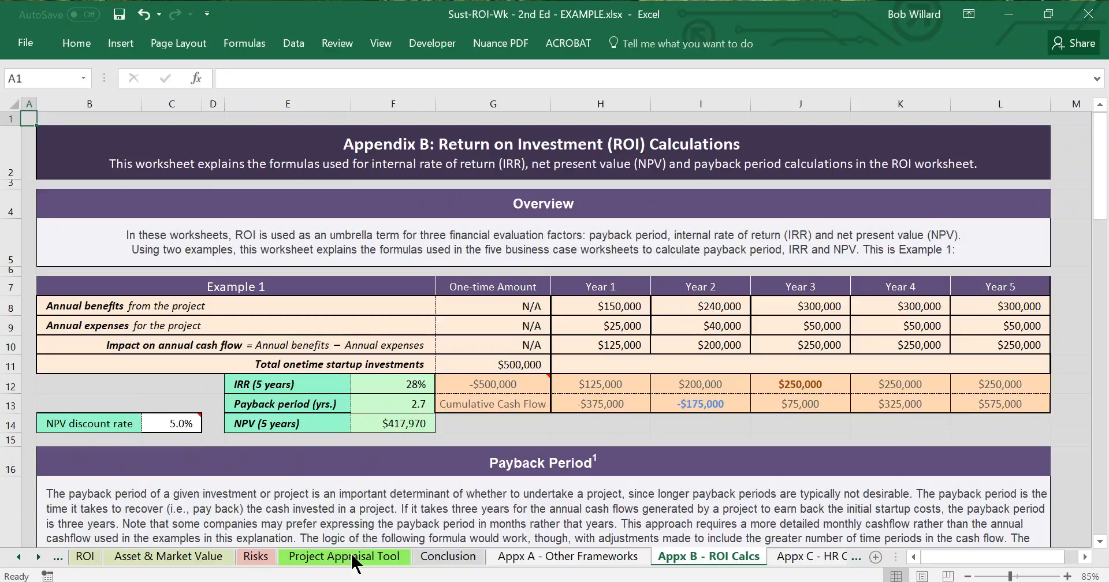
Step: Go back through the worksheets one at a time, past Employee Exp, to ESG - Society
click(57, 557)
click(58, 557)
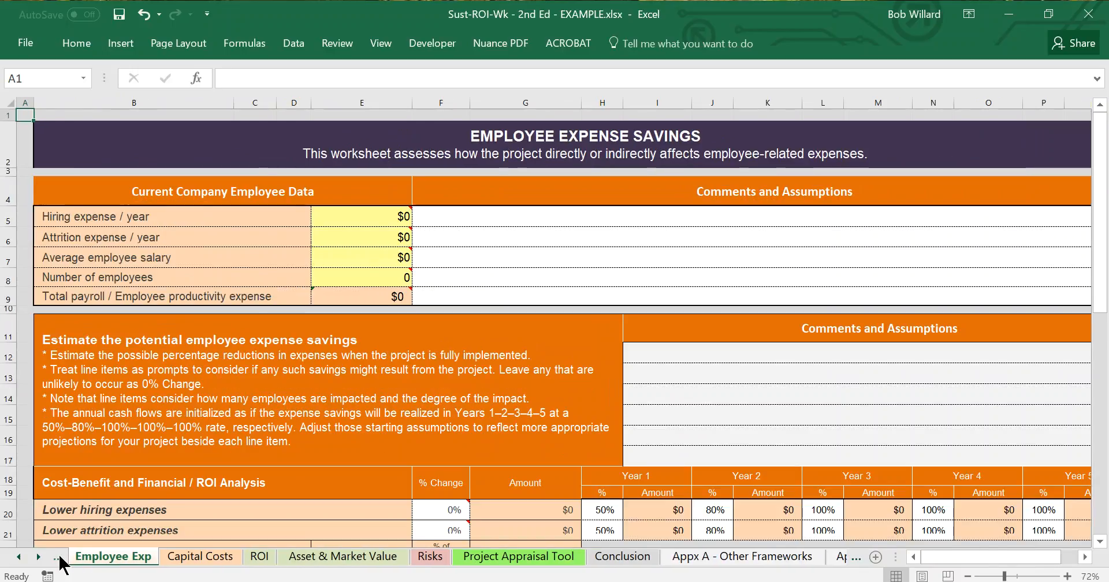
click(57, 557)
click(58, 556)
click(57, 557)
click(58, 557)
click(57, 557)
click(57, 557)
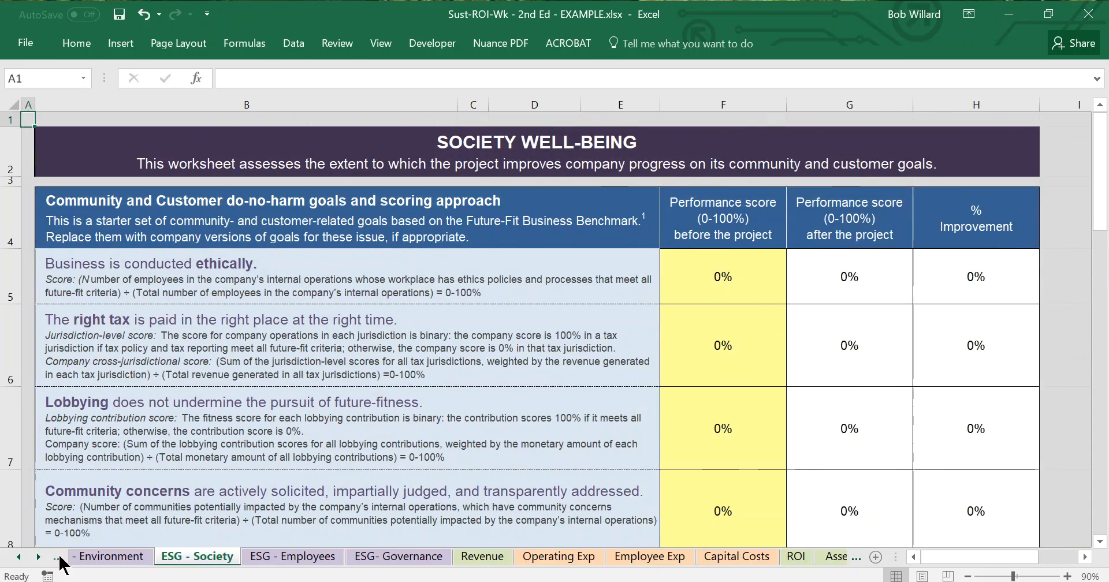
Step: Go back through the worksheets one at a time from ESG - Society, past Overview & Summary, to Preface
click(58, 557)
click(58, 557)
click(58, 557)
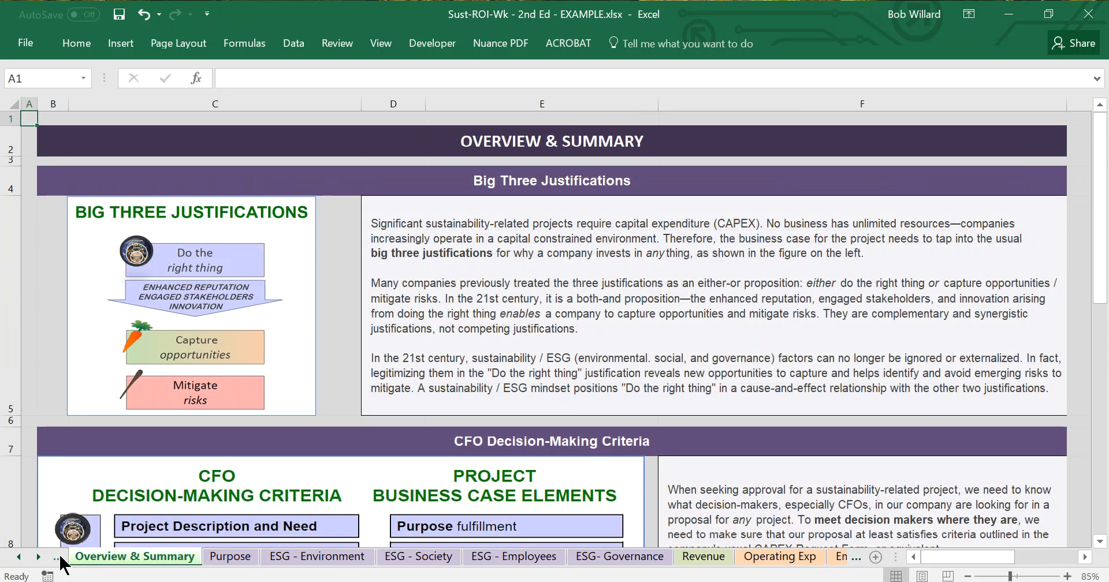
click(58, 557)
click(58, 557)
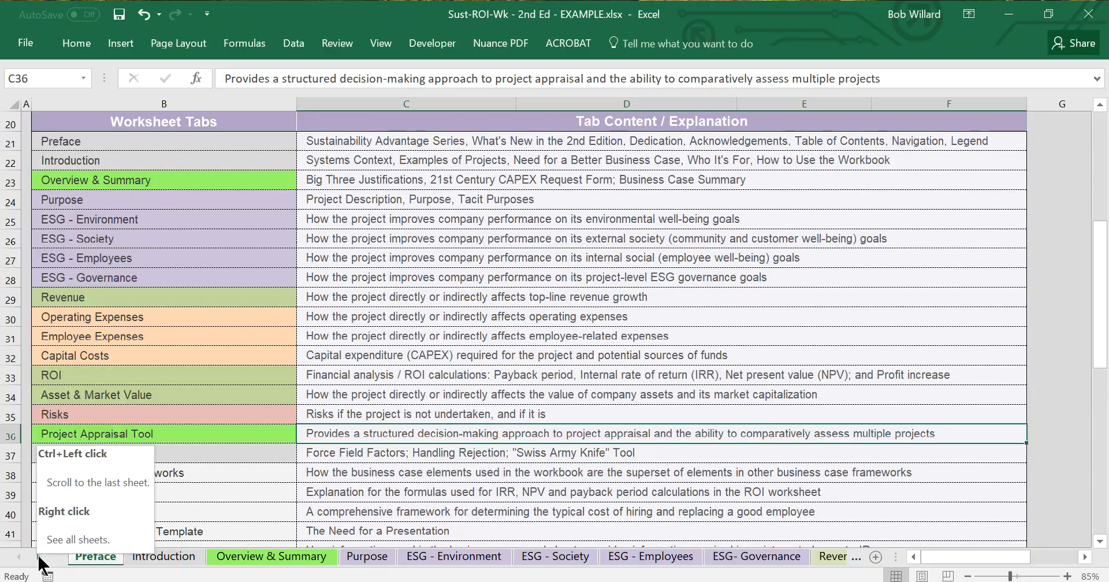
Step: Scroll the row of worksheet tabs forward to the appendix tabs, ending at App E, while keeping Preface open
click(40, 557)
click(39, 558)
click(39, 558)
click(40, 558)
click(39, 558)
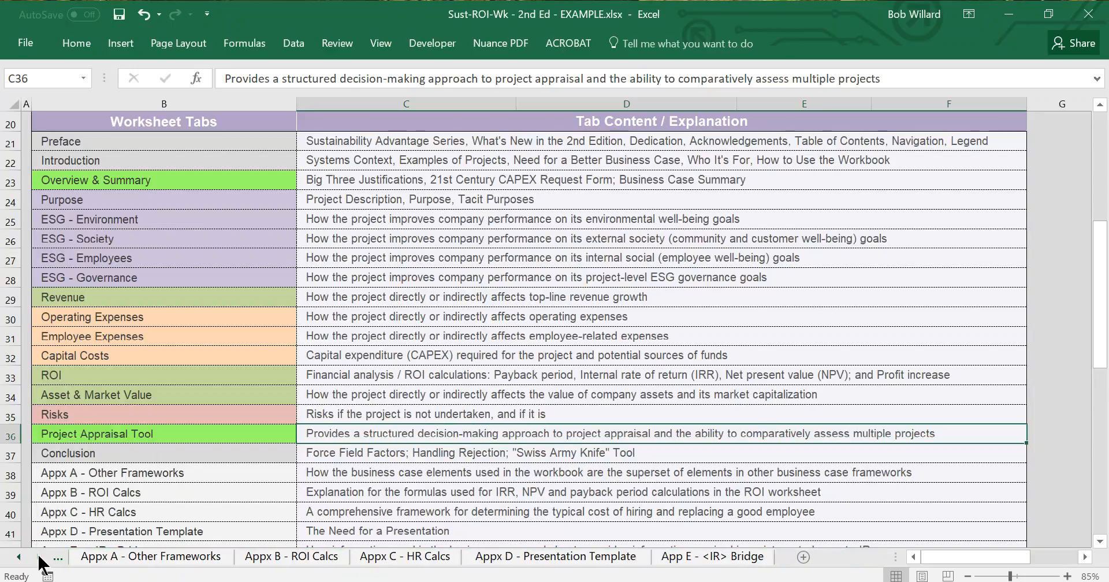
Step: Scroll the row of worksheet tabs back from the appendices to the first tabs, starting at Preface
click(19, 557)
click(19, 557)
click(19, 557)
click(19, 557)
click(19, 557)
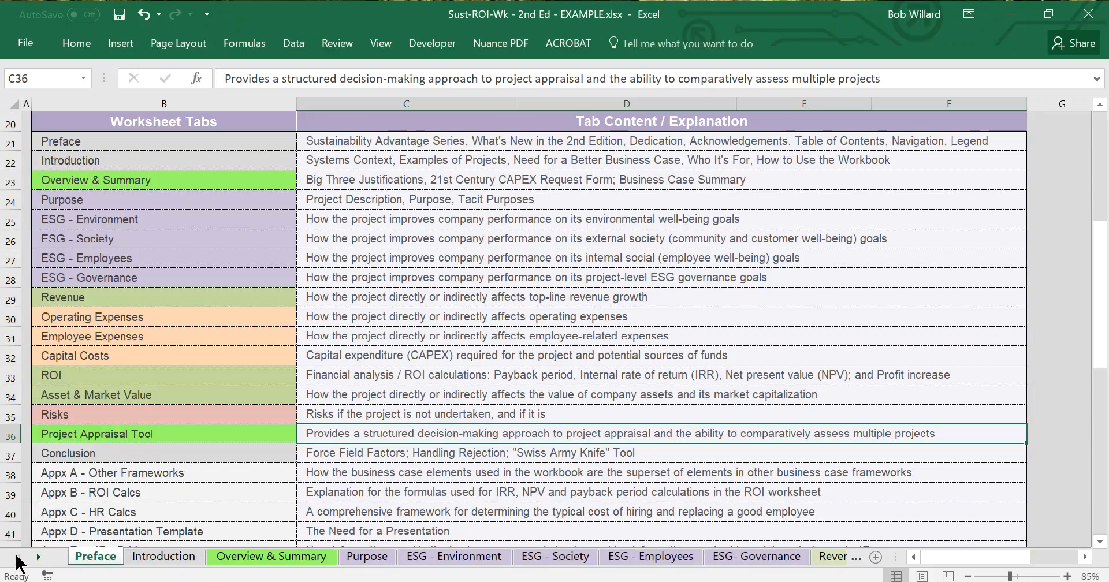
Step: Scroll the row of worksheet tabs forward once more and return it to the Preface tab, without switching worksheets
click(40, 558)
click(40, 558)
click(39, 558)
click(40, 558)
click(39, 558)
click(39, 558)
click(39, 558)
click(39, 558)
click(38, 559)
click(37, 559)
click(19, 557)
click(19, 557)
click(19, 557)
click(19, 556)
click(19, 557)
click(19, 556)
click(19, 557)
click(19, 556)
click(19, 557)
click(19, 557)
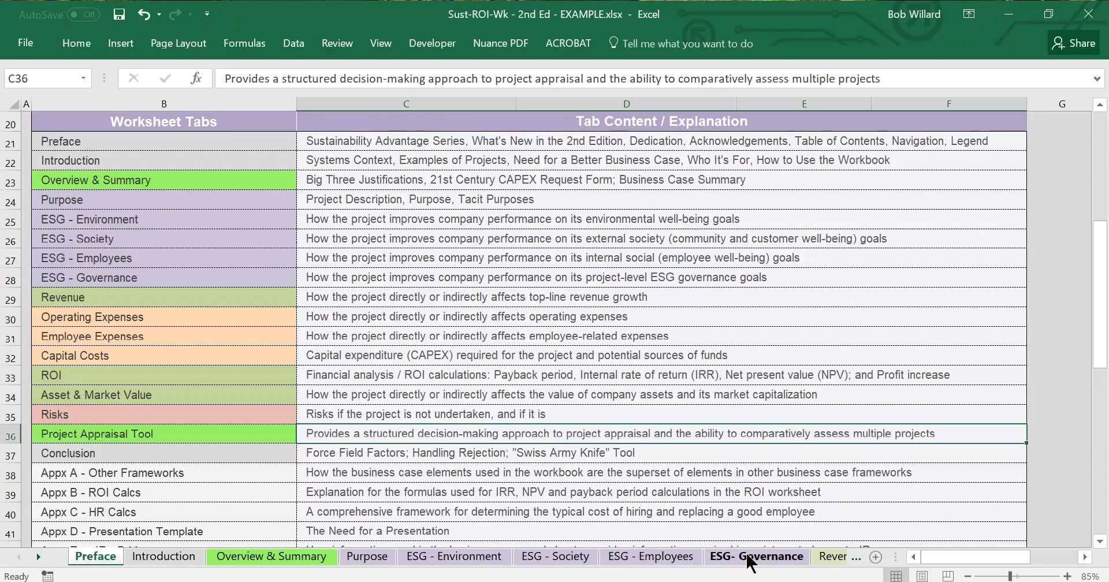
Step: Open the ESG- Governance worksheet and continue past Revenue to the Operating Exp worksheet
click(770, 556)
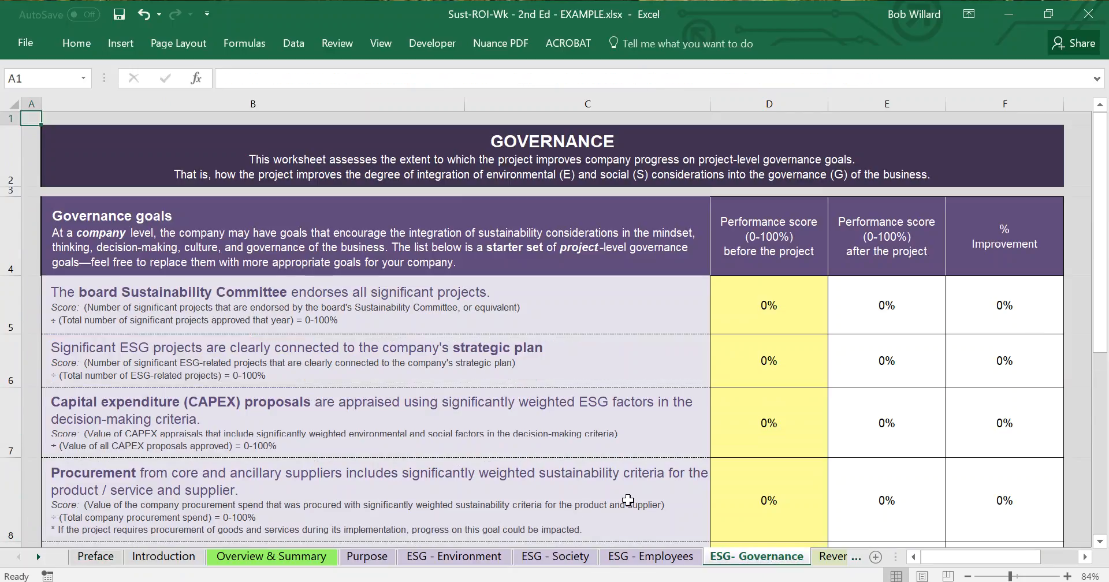
click(836, 559)
click(836, 558)
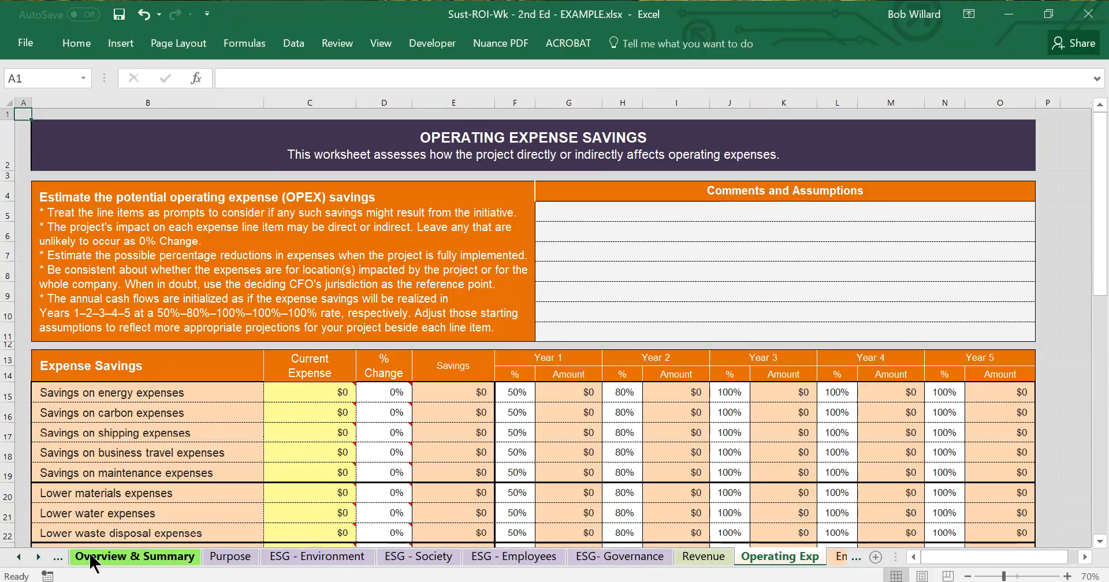
Step: Bring the first worksheet tabs back into view and return to the Preface worksheet
click(18, 557)
click(18, 557)
click(18, 557)
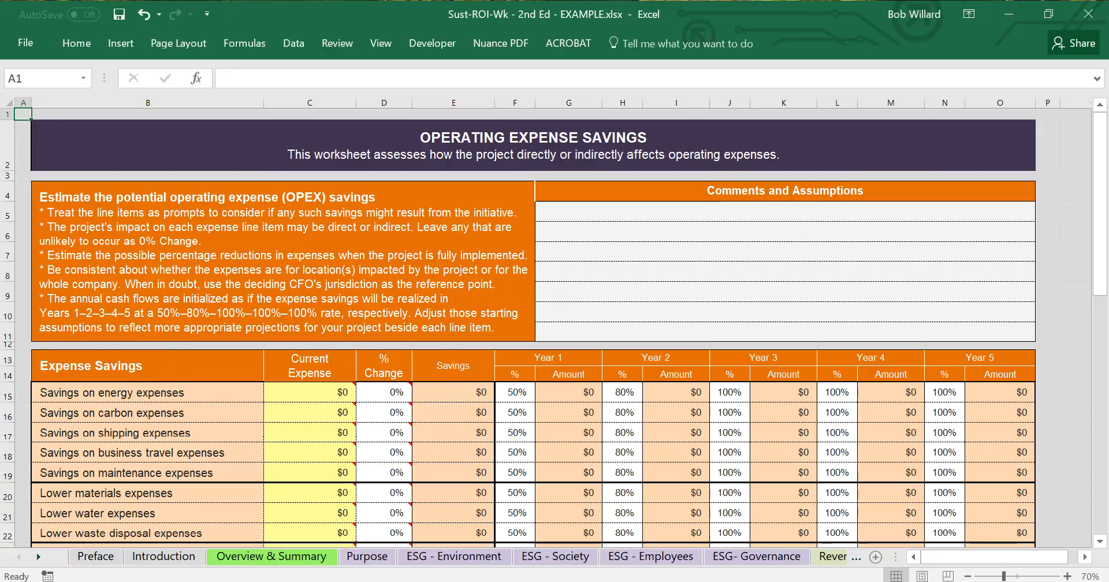
click(95, 556)
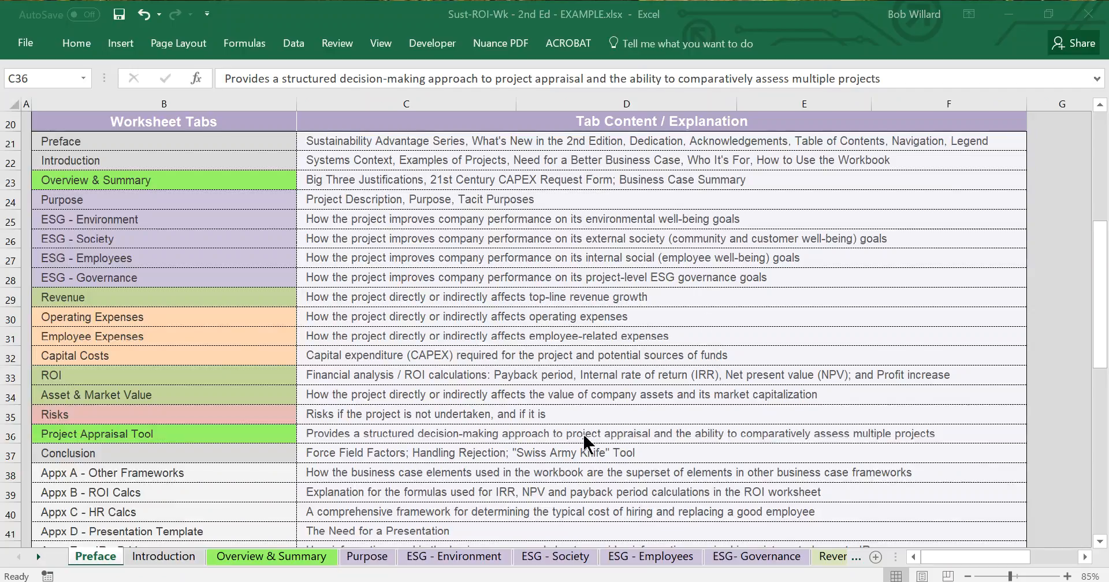